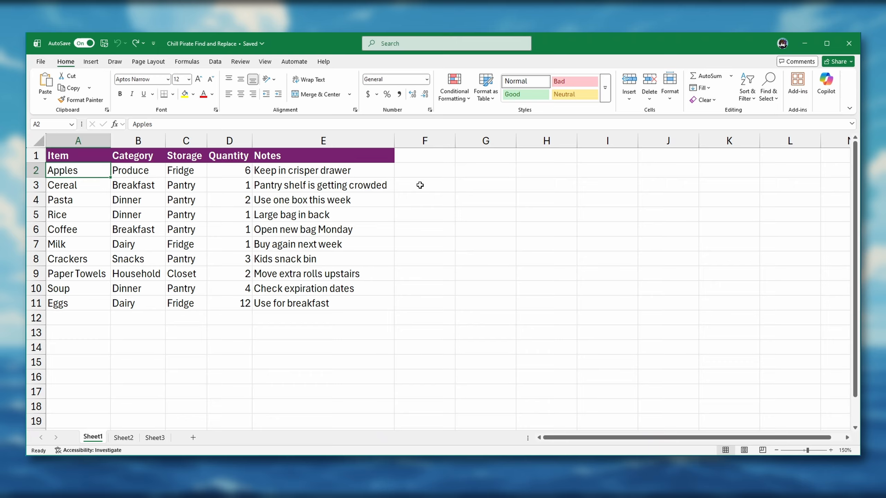
- Search the sheet for the next cell containing Pantry, then close the search dialog
{"action": "left_click", "coordinate": [768, 86]}
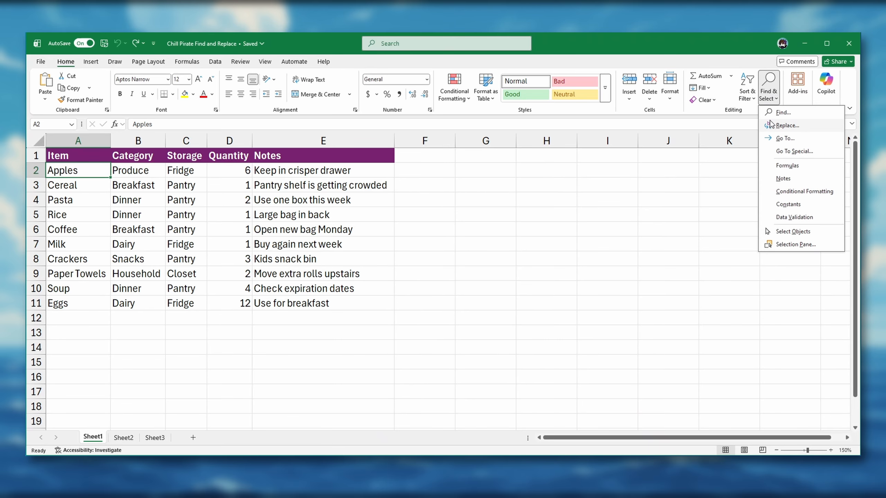
{"action": "left_click", "coordinate": [783, 112]}
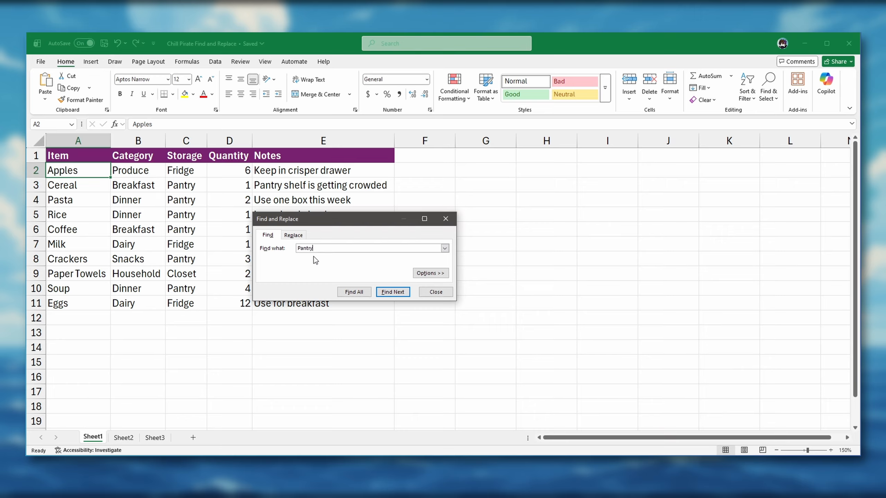
{"action": "left_click", "coordinate": [391, 292]}
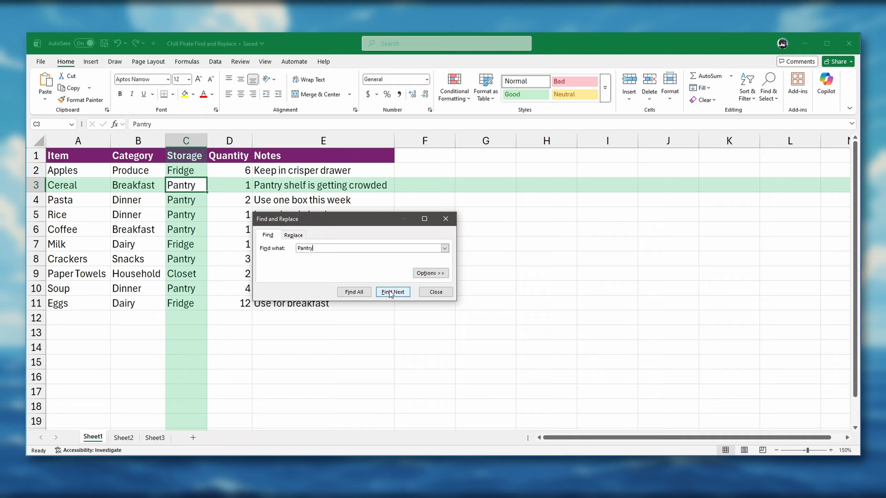
{"action": "left_click", "coordinate": [429, 292]}
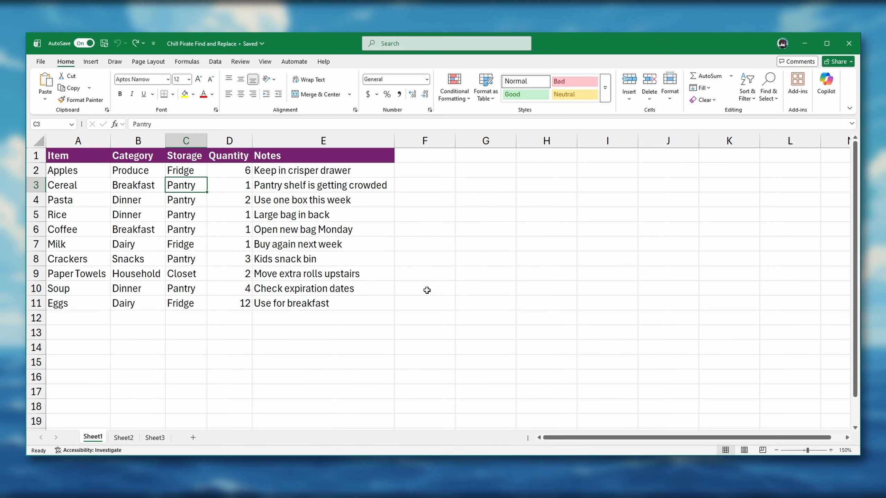
- Replace Pantry with Shelf throughout the Storage column, first one match, then all remaining matches
{"action": "left_click", "coordinate": [185, 140]}
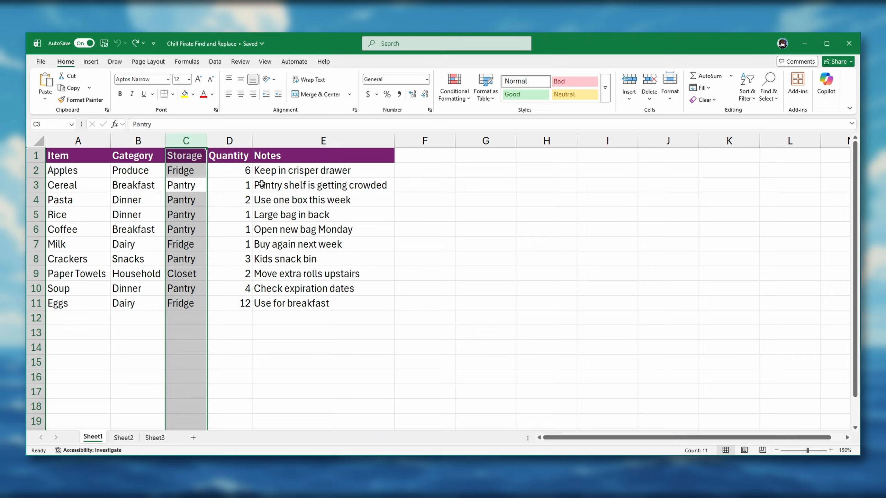
{"action": "left_click", "coordinate": [767, 92]}
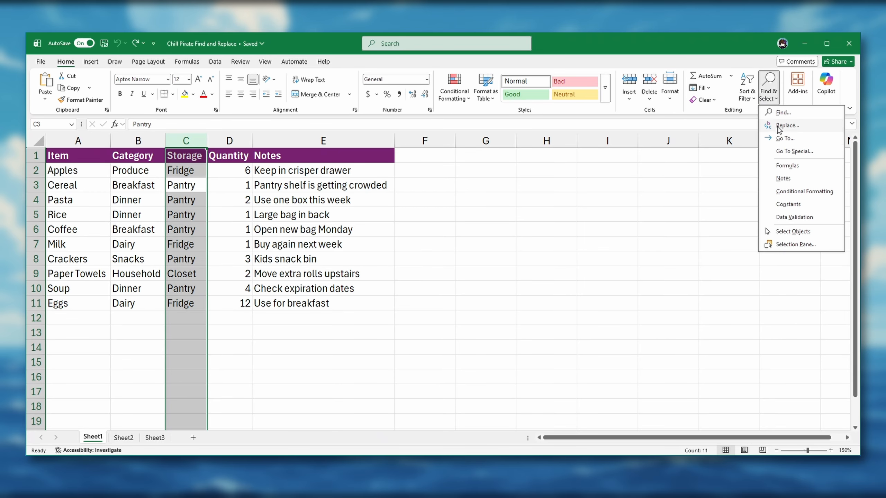
{"action": "left_click", "coordinate": [773, 126]}
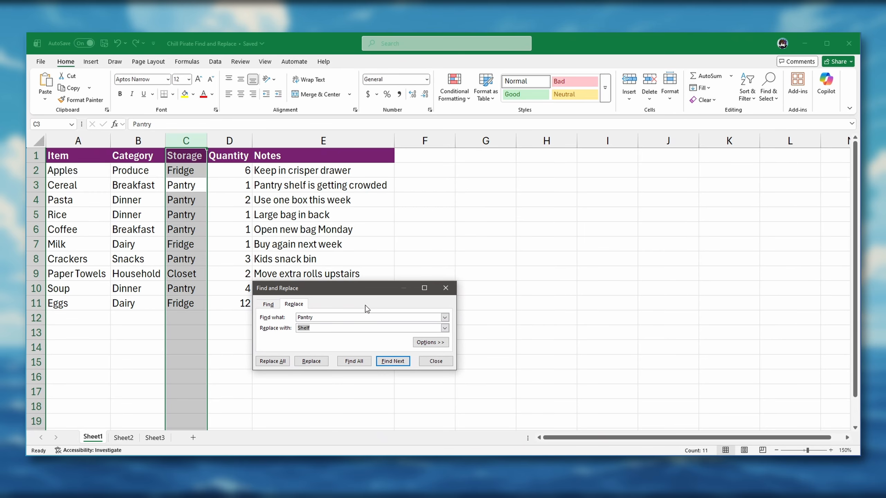
{"action": "left_click", "coordinate": [316, 317]}
{"action": "left_click", "coordinate": [316, 328]}
{"action": "left_click", "coordinate": [320, 364]}
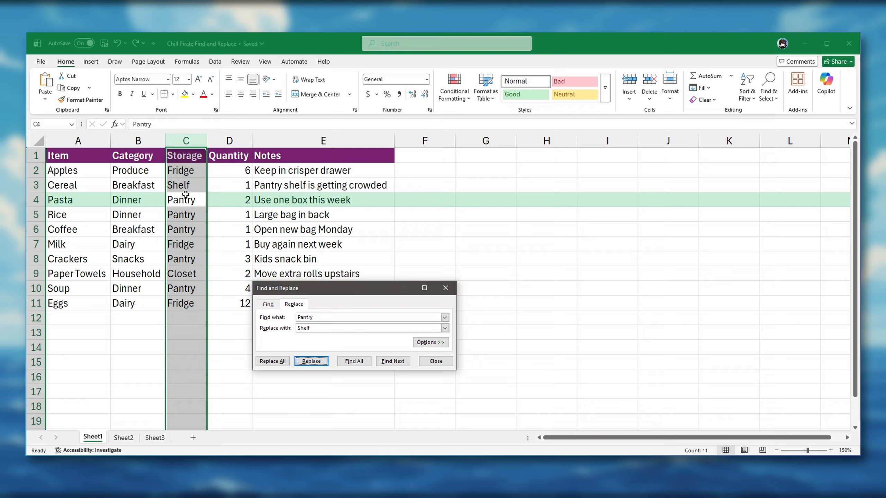
{"action": "left_click", "coordinate": [267, 362]}
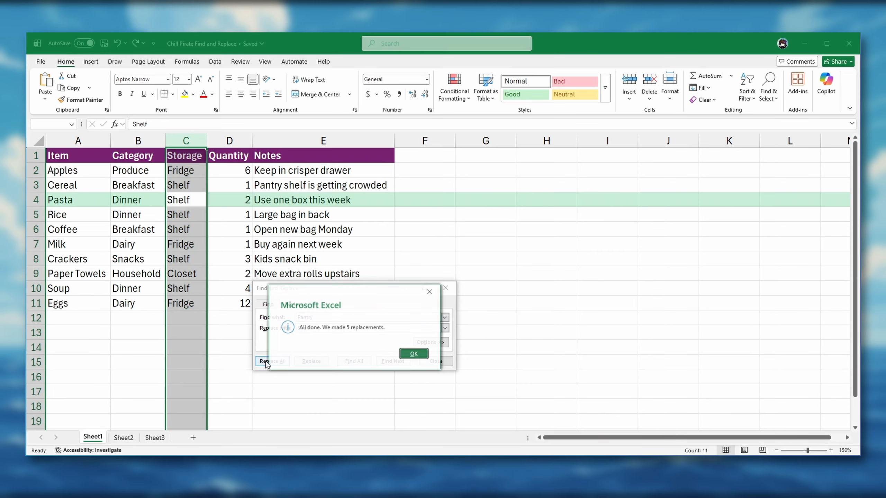
{"action": "left_click", "coordinate": [413, 354]}
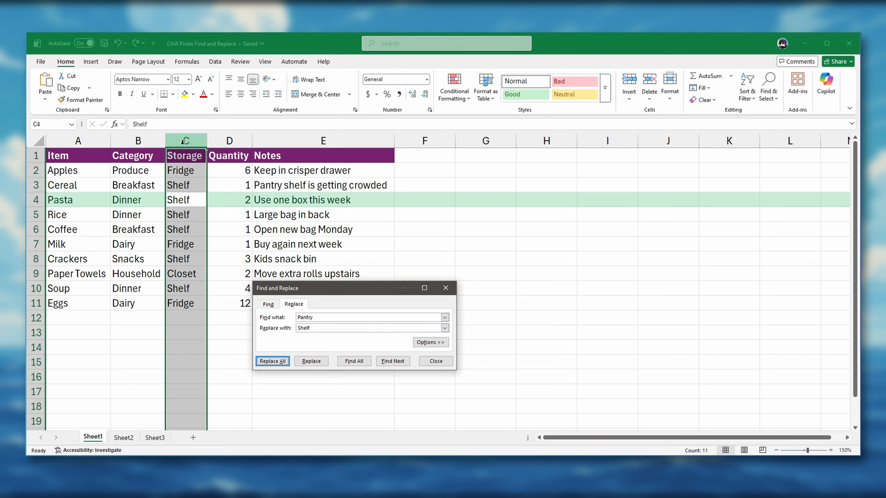
{"action": "left_click", "coordinate": [436, 361]}
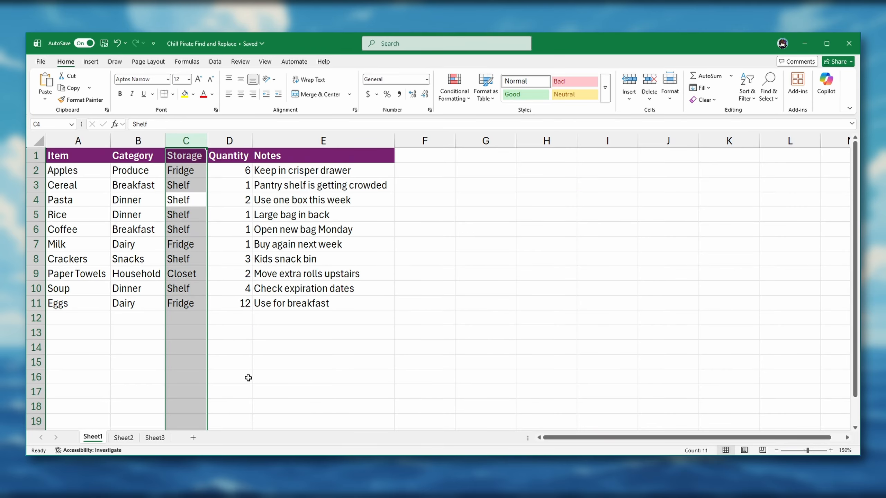
- On Sheet2, replace 2025 with 2026 throughout the Event Date column, first one match, then all
{"action": "left_click", "coordinate": [124, 438]}
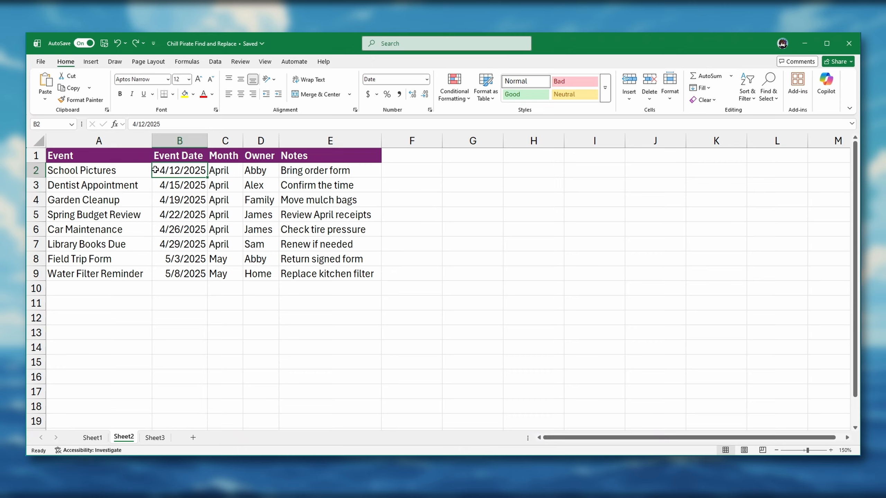
{"action": "left_click", "coordinate": [192, 140]}
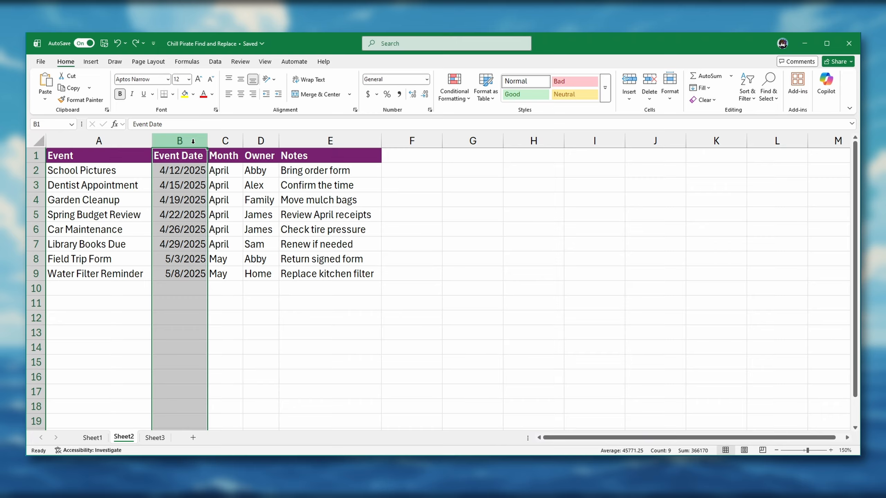
{"action": "left_click", "coordinate": [769, 98]}
{"action": "left_click", "coordinate": [787, 125]}
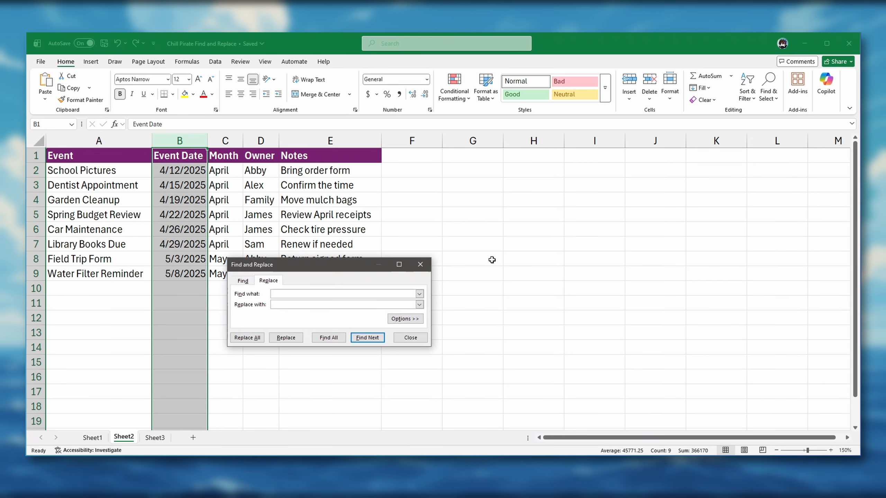
{"action": "type", "text": "2025"}
{"action": "type", "text": "2026"}
{"action": "left_click", "coordinate": [368, 339]}
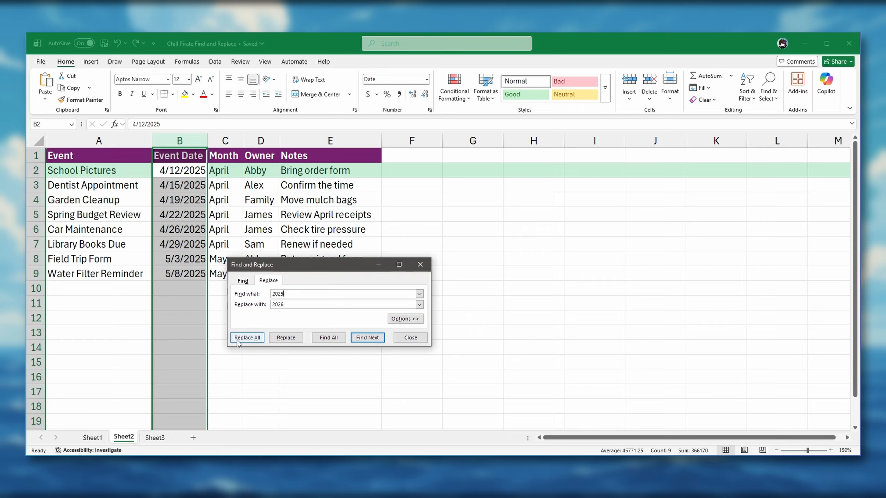
{"action": "left_click", "coordinate": [279, 339]}
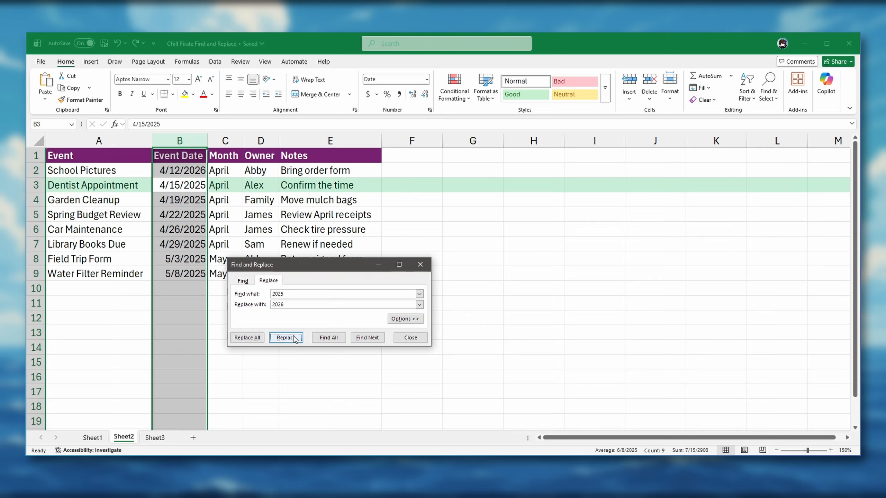
{"action": "left_click", "coordinate": [247, 338]}
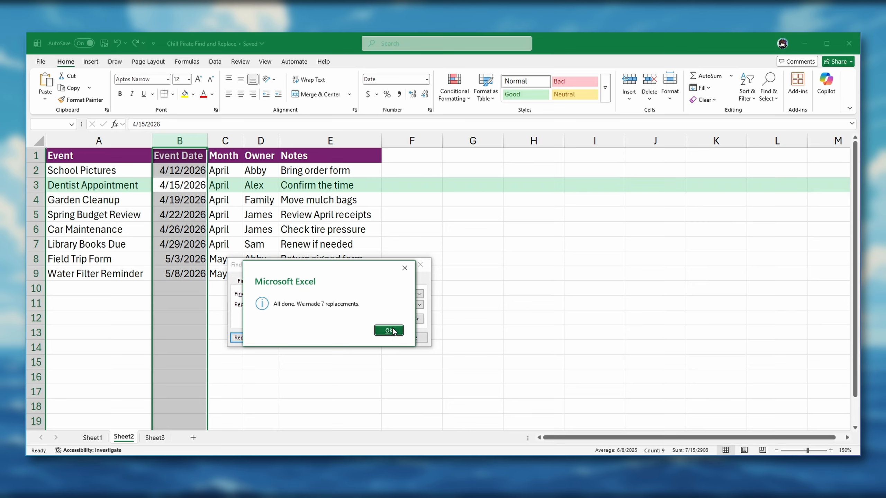
{"action": "left_click", "coordinate": [392, 330]}
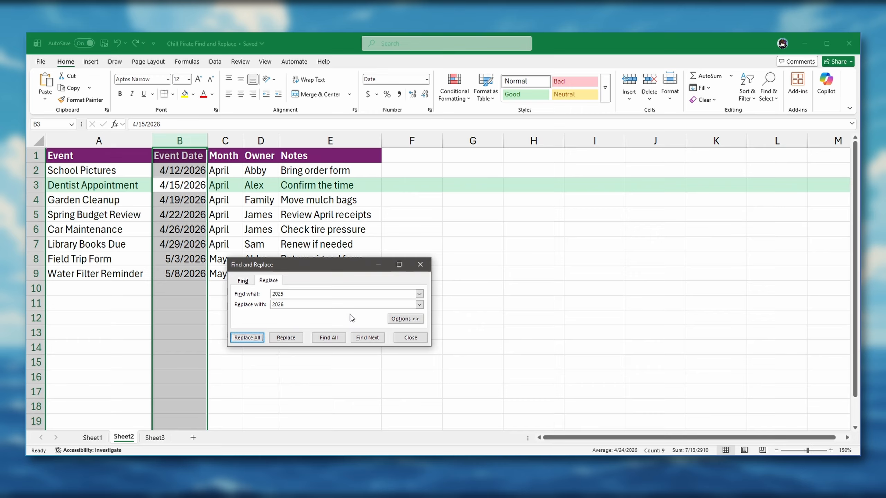
{"action": "left_click", "coordinate": [410, 337]}
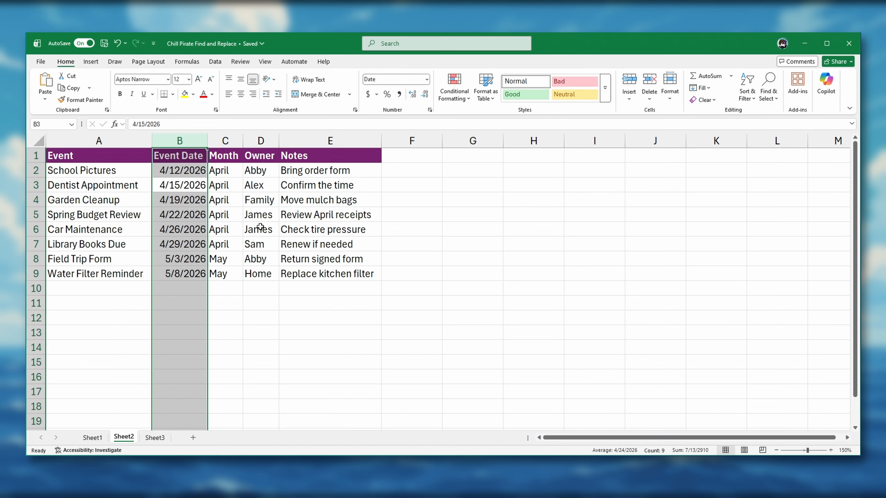
- On Sheet3, find all cells containing April and enlarge the results list to review them
{"action": "left_click", "coordinate": [155, 438]}
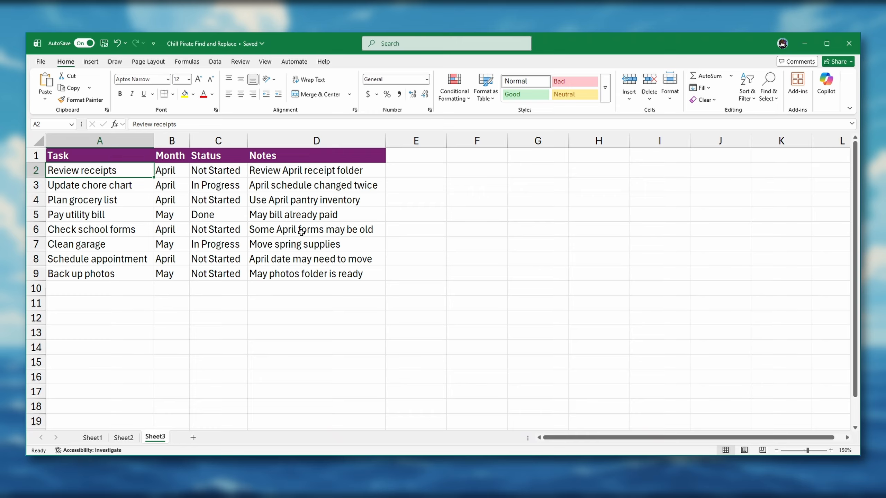
{"action": "left_click", "coordinate": [768, 88]}
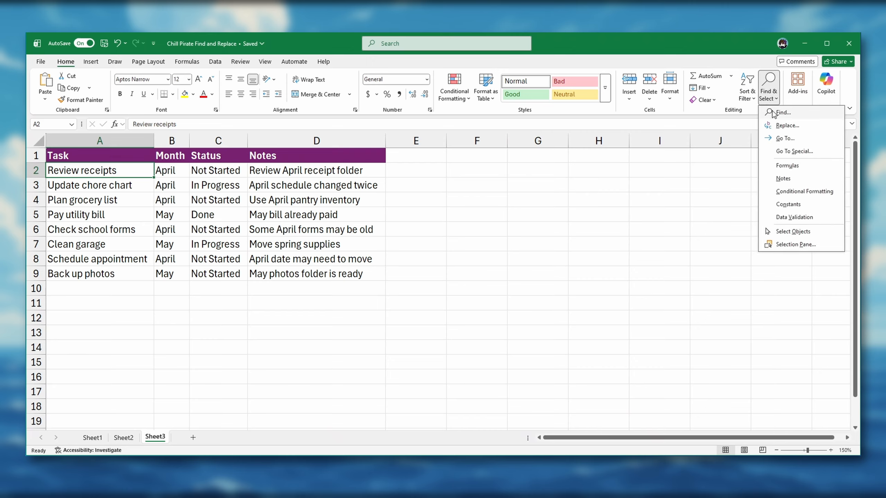
{"action": "left_click", "coordinate": [782, 113]}
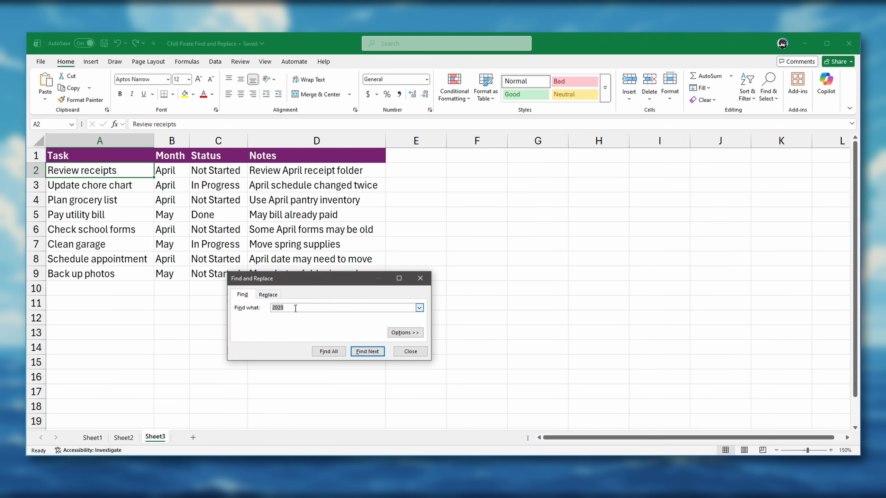
{"action": "type", "text": "April"}
{"action": "left_click_drag", "start_coordinate": [331, 279], "coordinate": [329, 218]}
{"action": "left_click", "coordinate": [327, 290]}
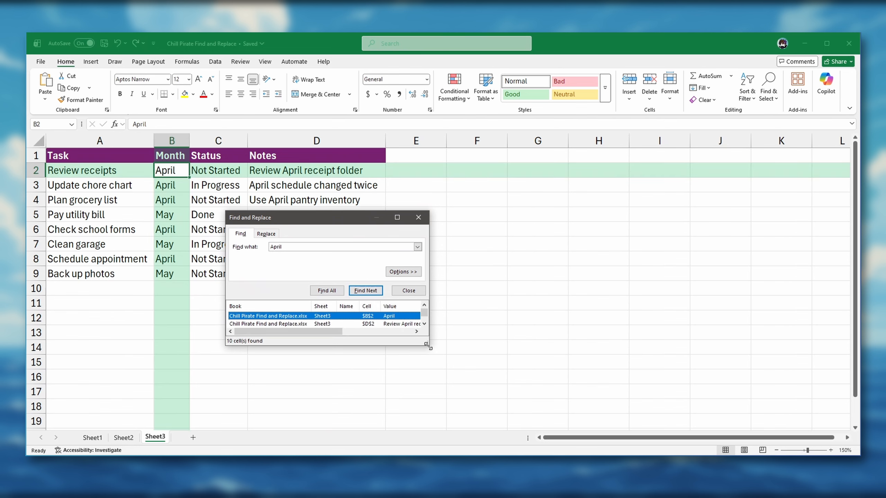
{"action": "left_click_drag", "start_coordinate": [428, 346], "coordinate": [476, 419]}
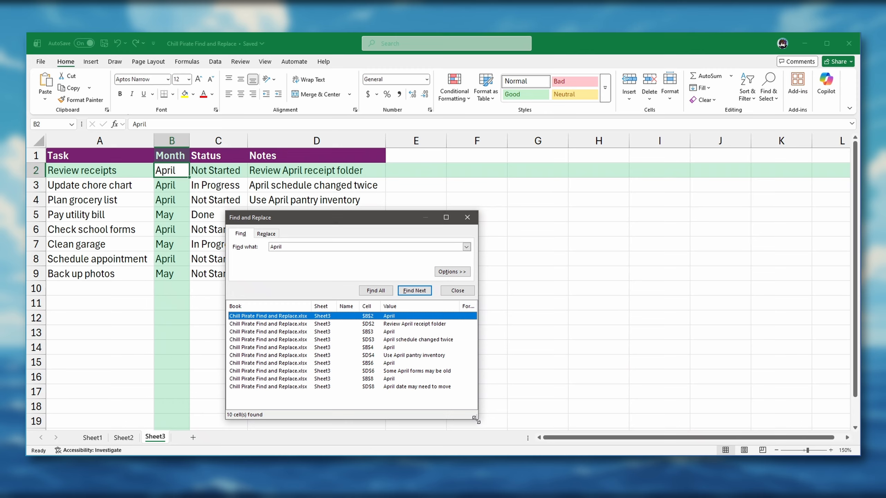
{"action": "left_click", "coordinate": [457, 290]}
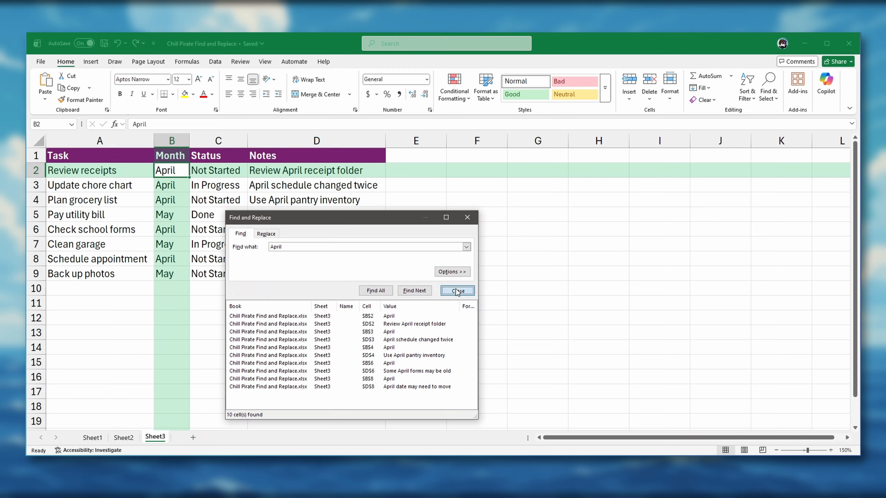
- Replace April with May throughout the Month column, first one match, then all remaining matches
{"action": "left_click", "coordinate": [168, 139]}
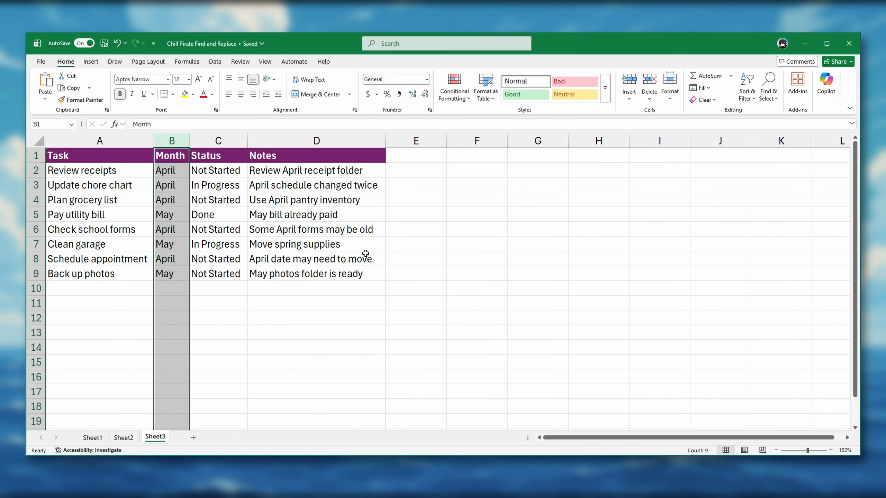
{"action": "left_click", "coordinate": [768, 85]}
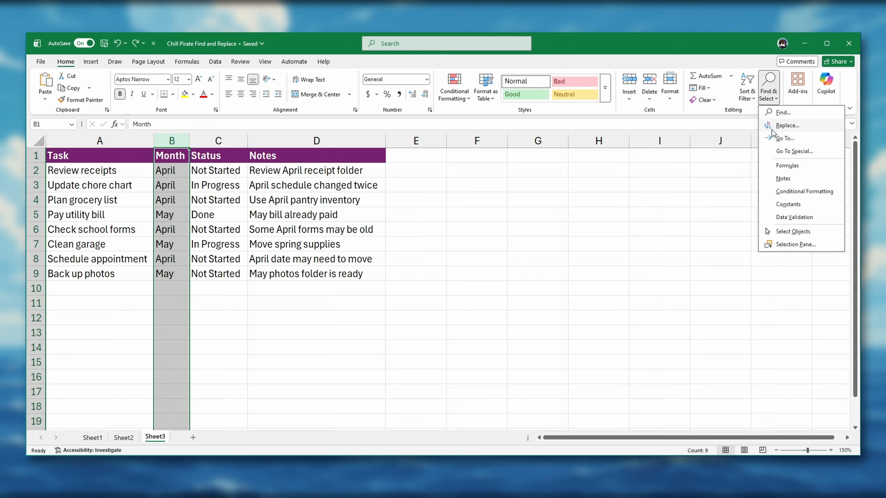
{"action": "left_click", "coordinate": [772, 126]}
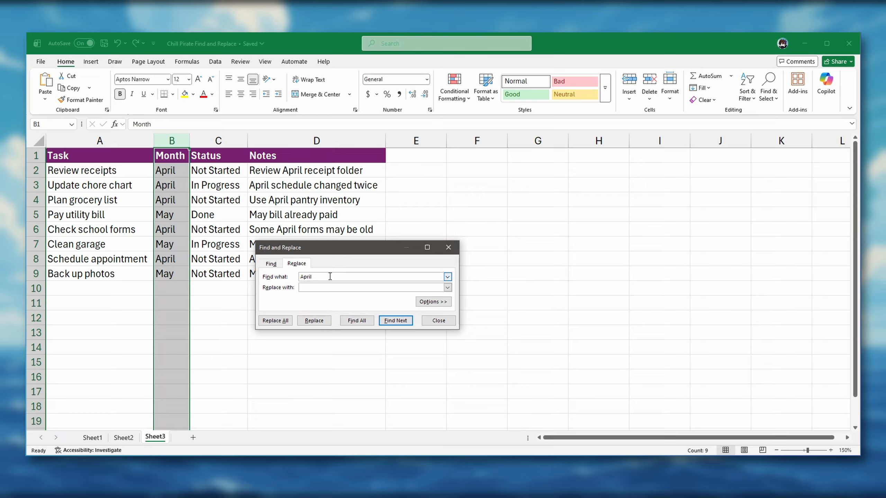
{"action": "type", "text": "May"}
{"action": "left_click", "coordinate": [387, 321]}
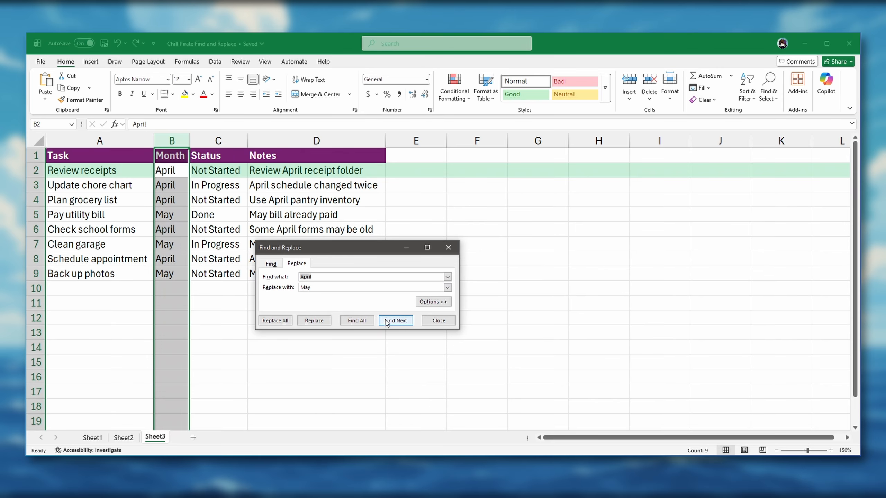
{"action": "left_click", "coordinate": [309, 320]}
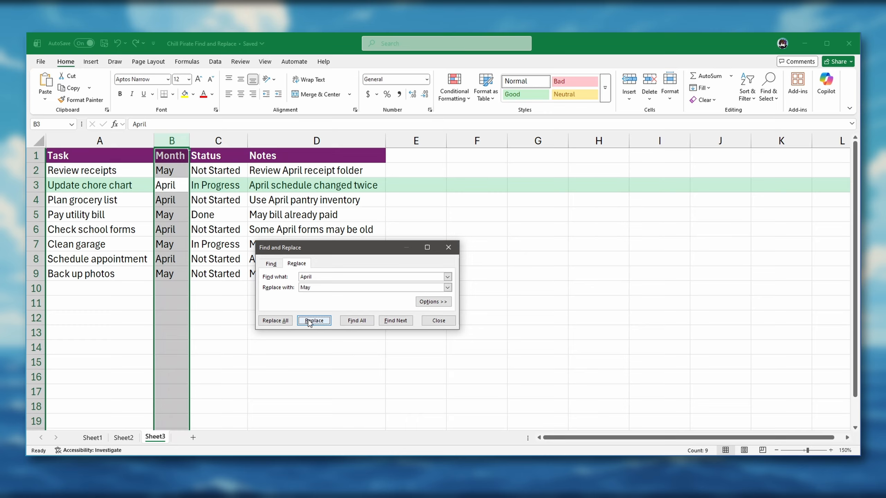
{"action": "left_click", "coordinate": [277, 320]}
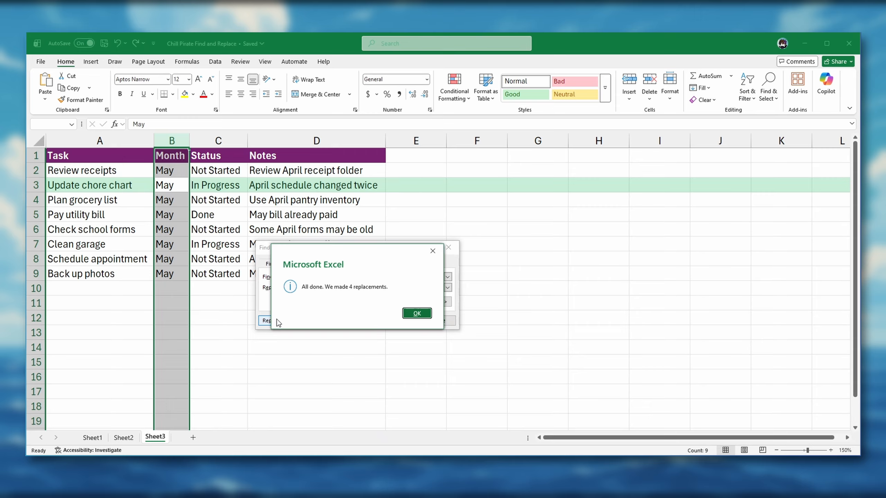
{"action": "left_click", "coordinate": [414, 313]}
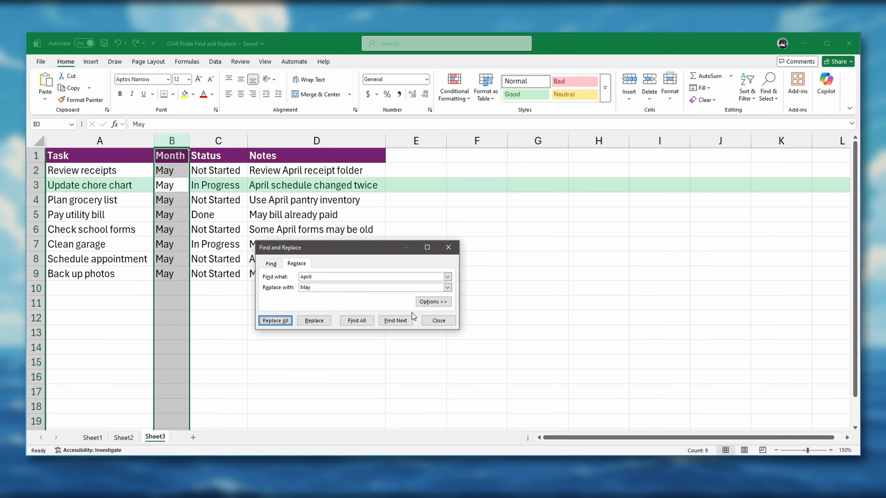
{"action": "left_click", "coordinate": [436, 320]}
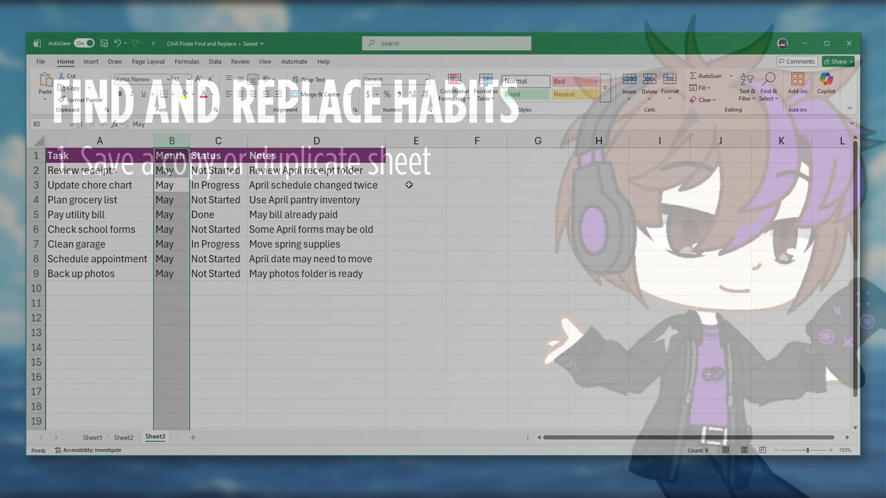